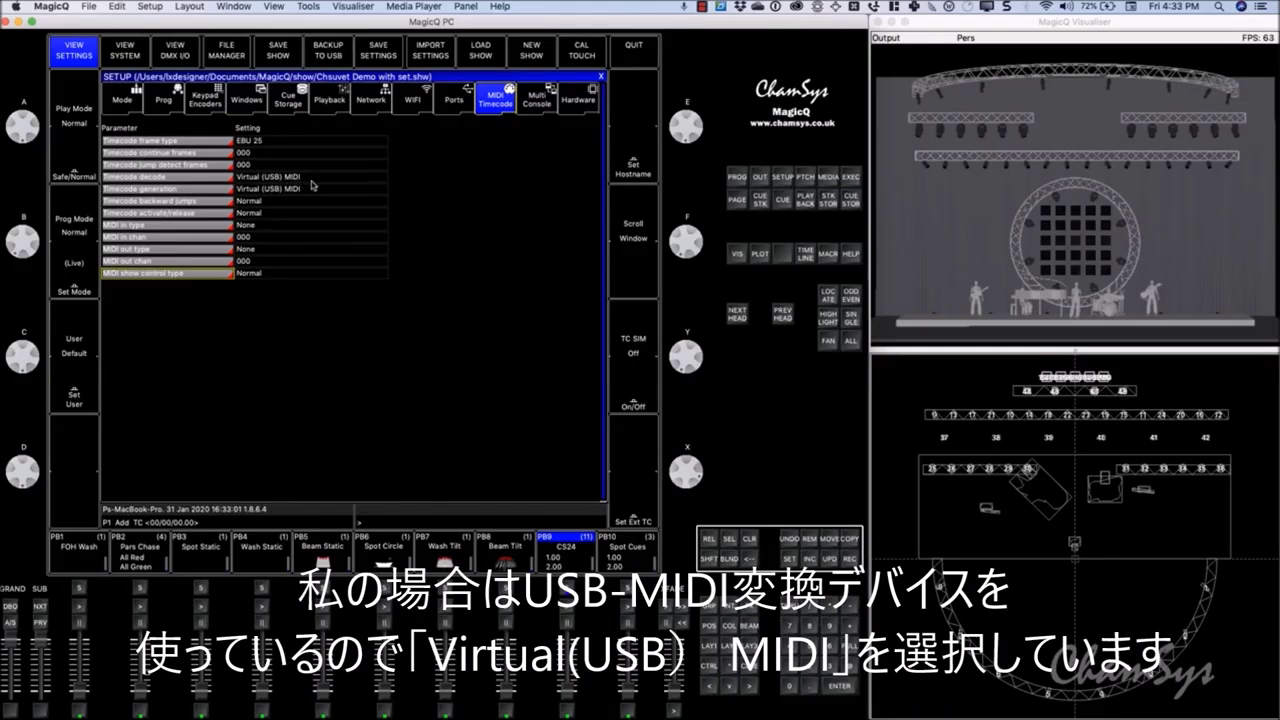
Set Timecode decode to Virtual (USB) MIDI and confirm ADREM TC1 as the timecode input in the MIDI device setup.
{"action": "double_click", "coordinate": [312, 179]}
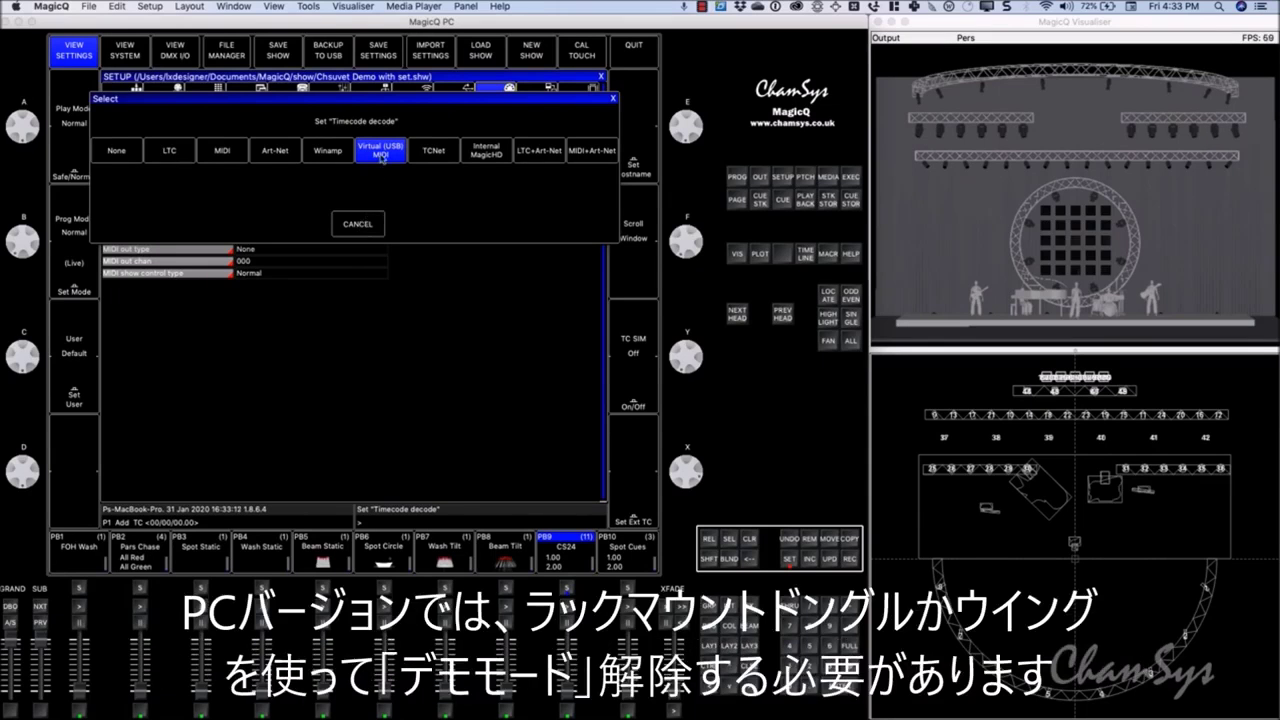
{"action": "left_click", "coordinate": [381, 157]}
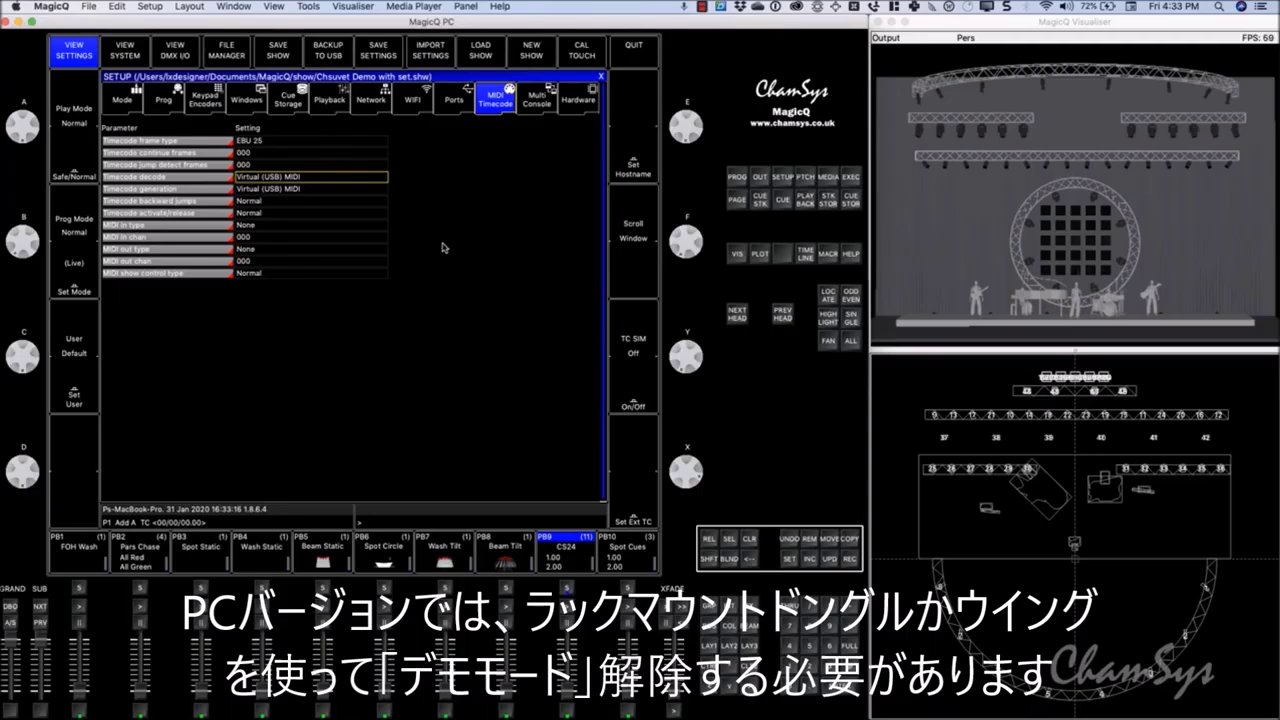
{"action": "left_click", "coordinate": [310, 6]}
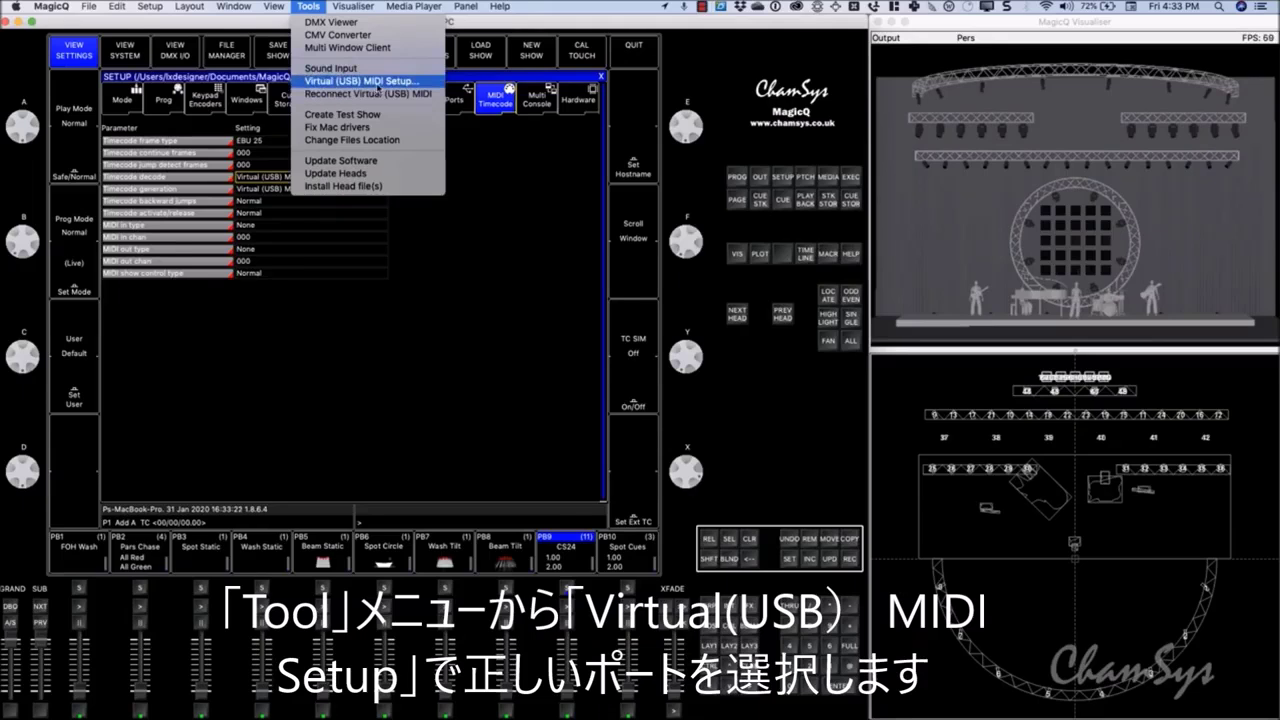
{"action": "left_click", "coordinate": [378, 88]}
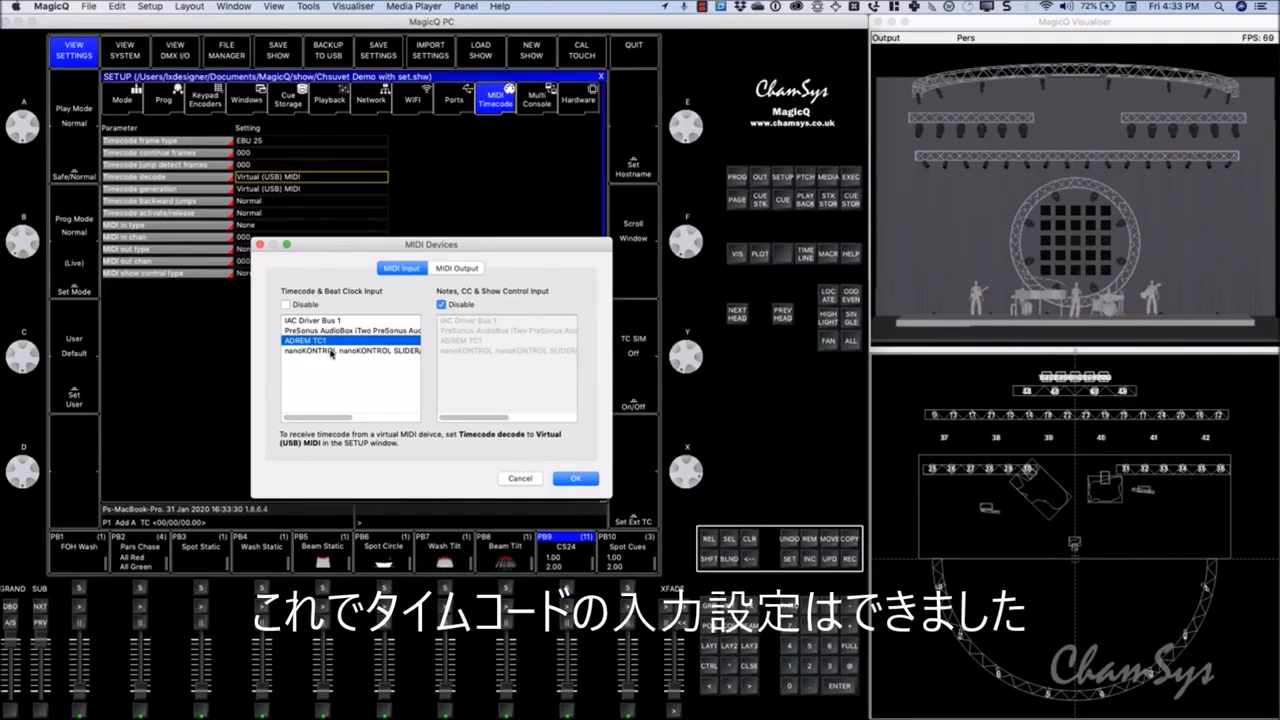
{"action": "left_click", "coordinate": [576, 479]}
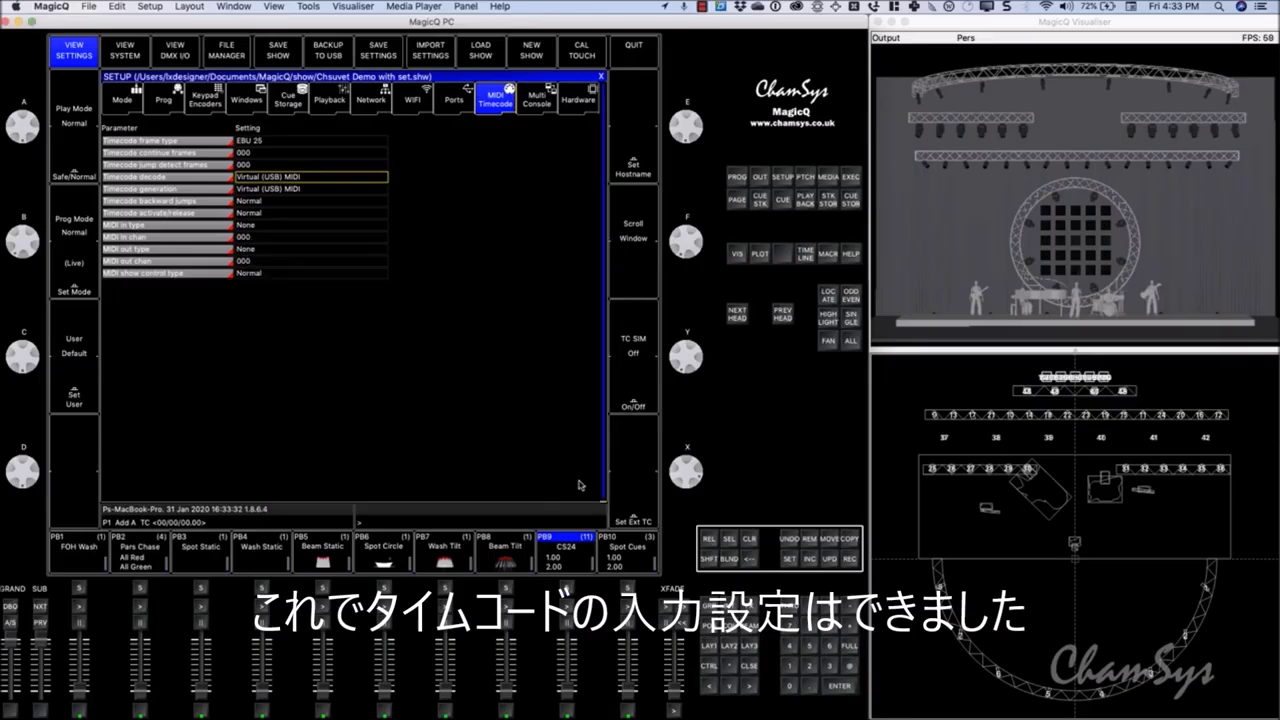
{"action": "left_click", "coordinate": [288, 192]}
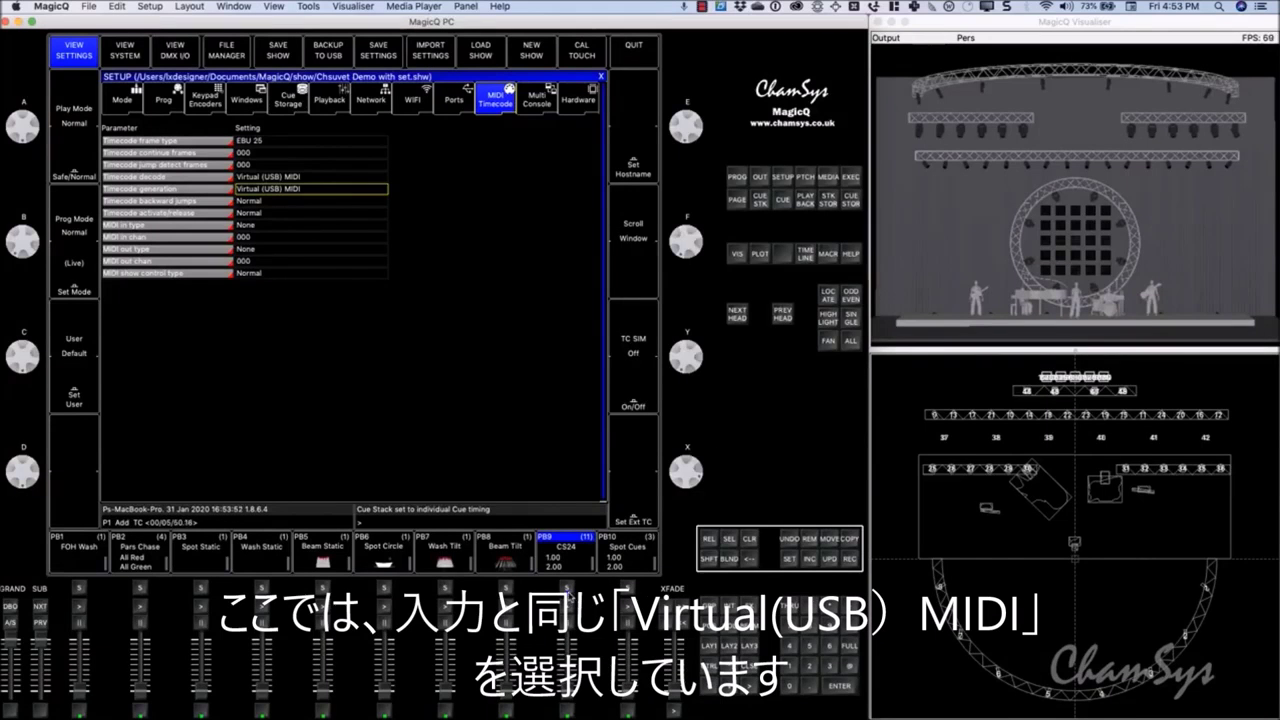
Open the CS24 cue stack on playback 9 and set all its steps to individual cue timing.
{"action": "double_click", "coordinate": [567, 589]}
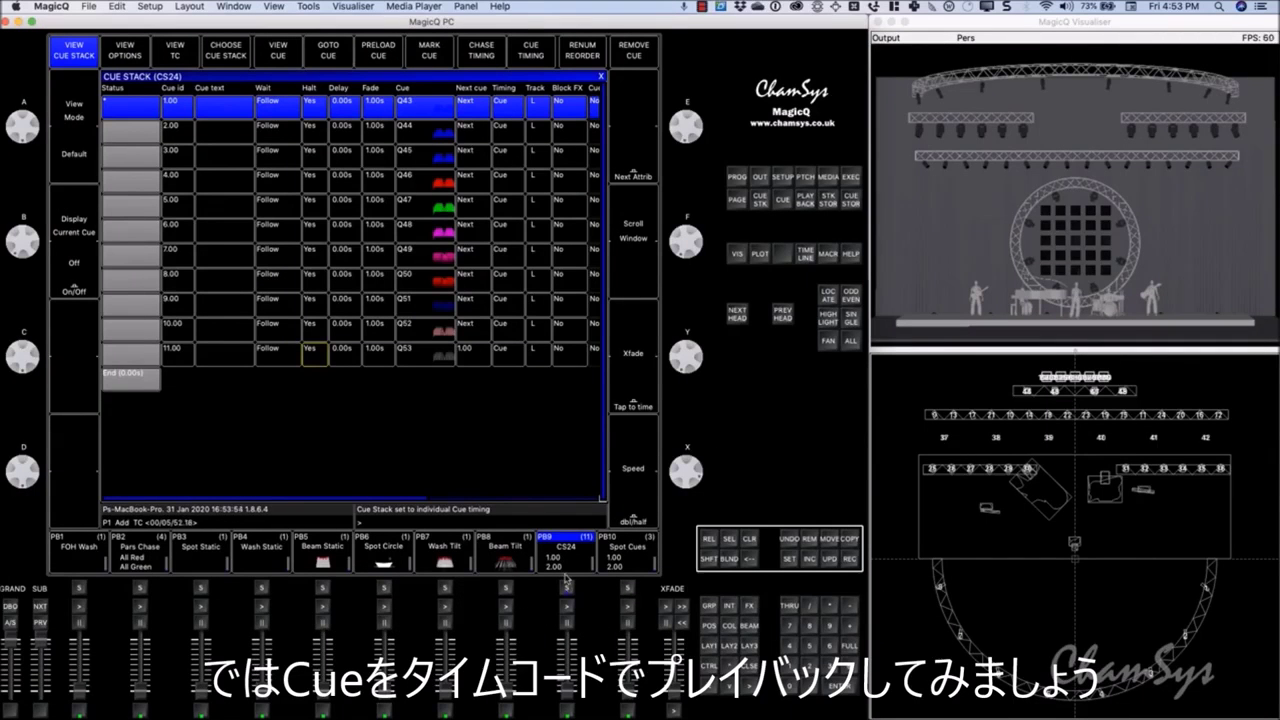
{"action": "left_click", "coordinate": [525, 58]}
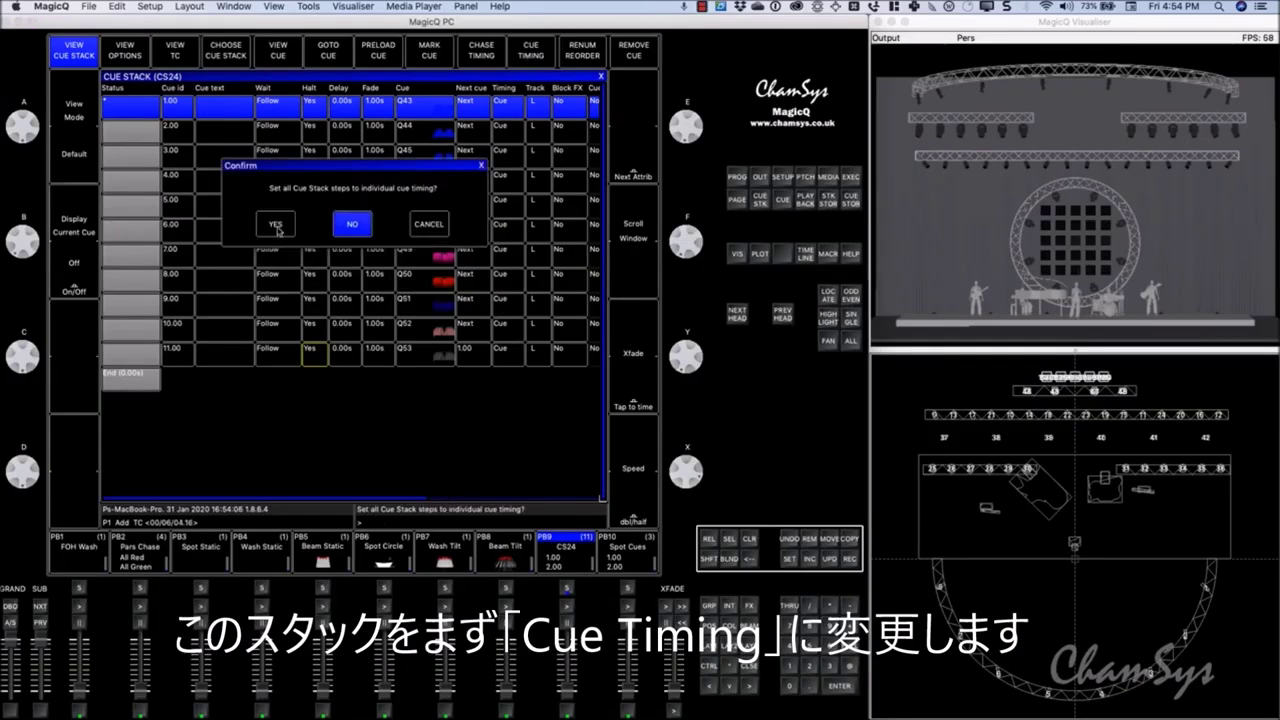
{"action": "left_click", "coordinate": [278, 225]}
Change the Halt setting of cues 1.00 through 11.00 to Tc (timecode).
{"action": "left_click", "coordinate": [315, 110]}
{"action": "left_click_drag", "start_coordinate": [315, 110], "coordinate": [305, 355]}
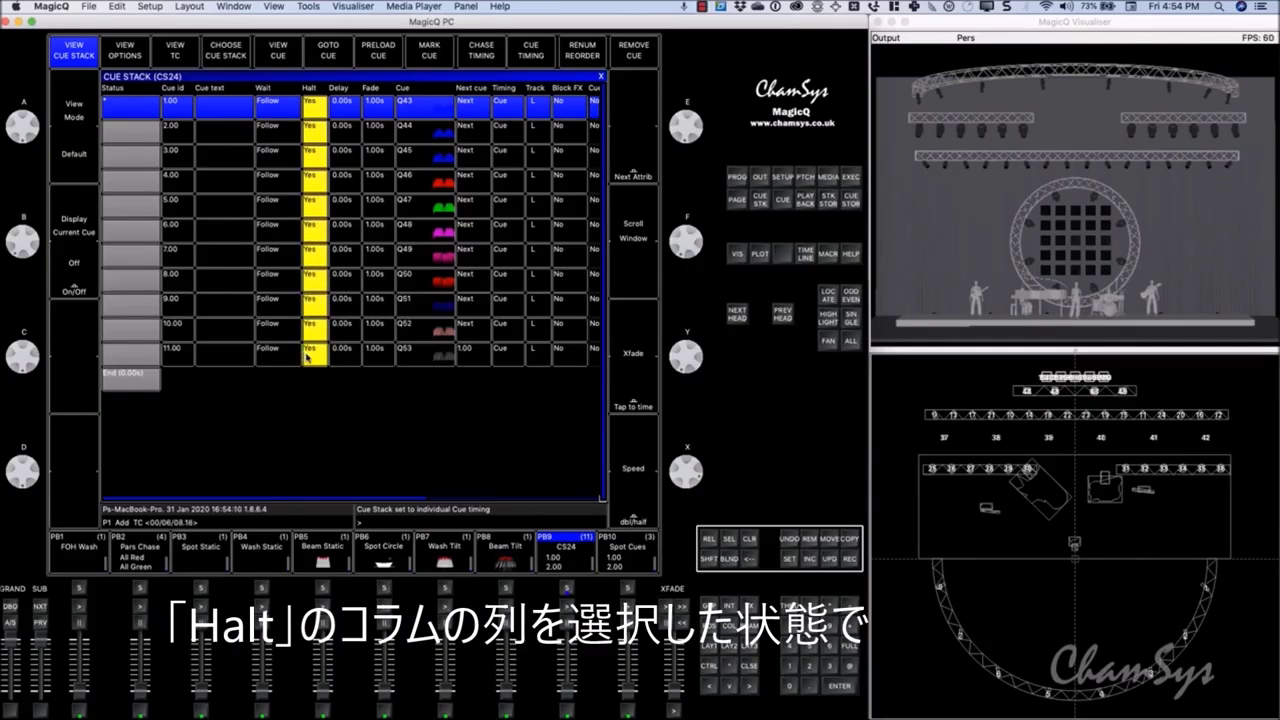
{"action": "key", "text": "shift"}
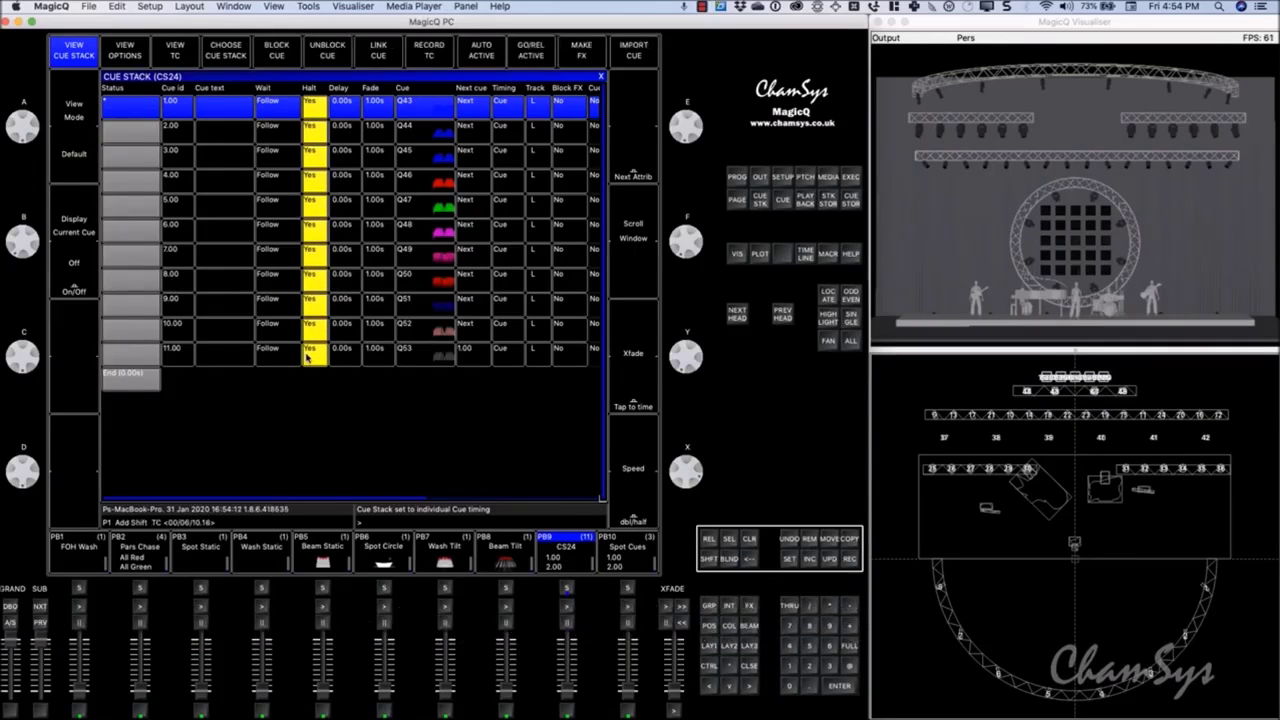
{"action": "key", "text": "shift+Return"}
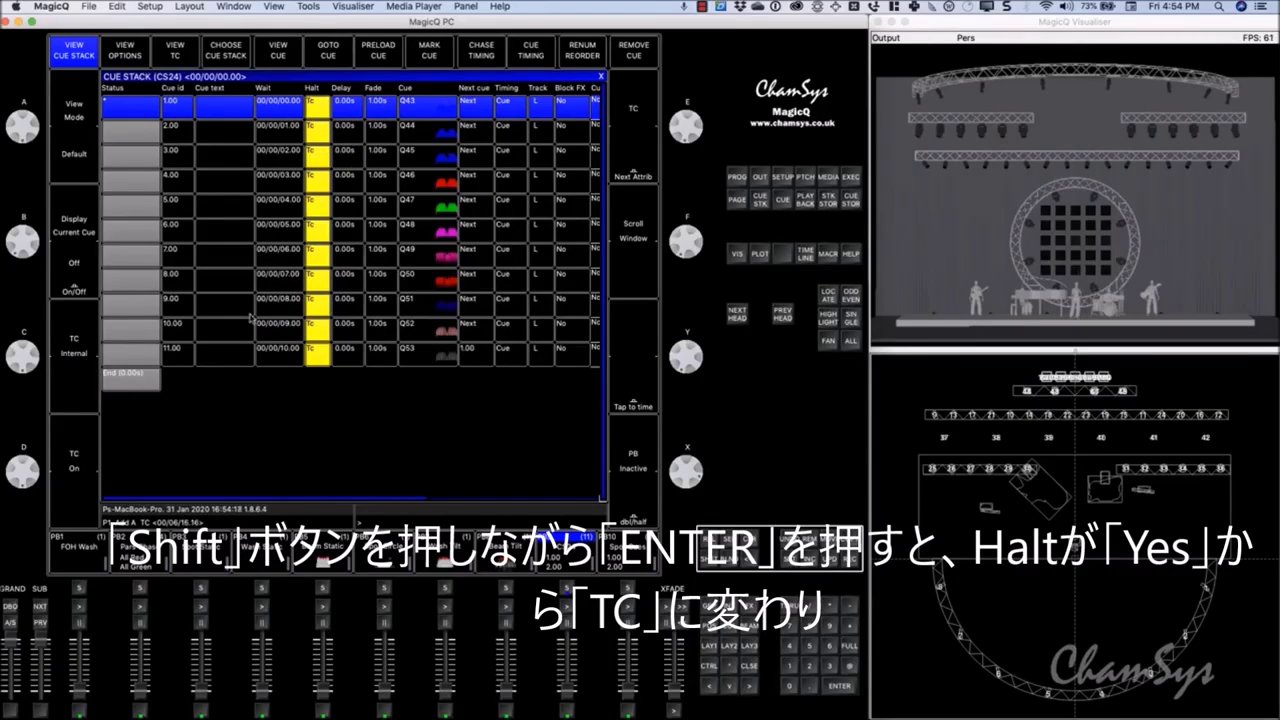
Switch the cue stack's timecode to External and turn on timecode record mode.
{"action": "left_click", "coordinate": [86, 381]}
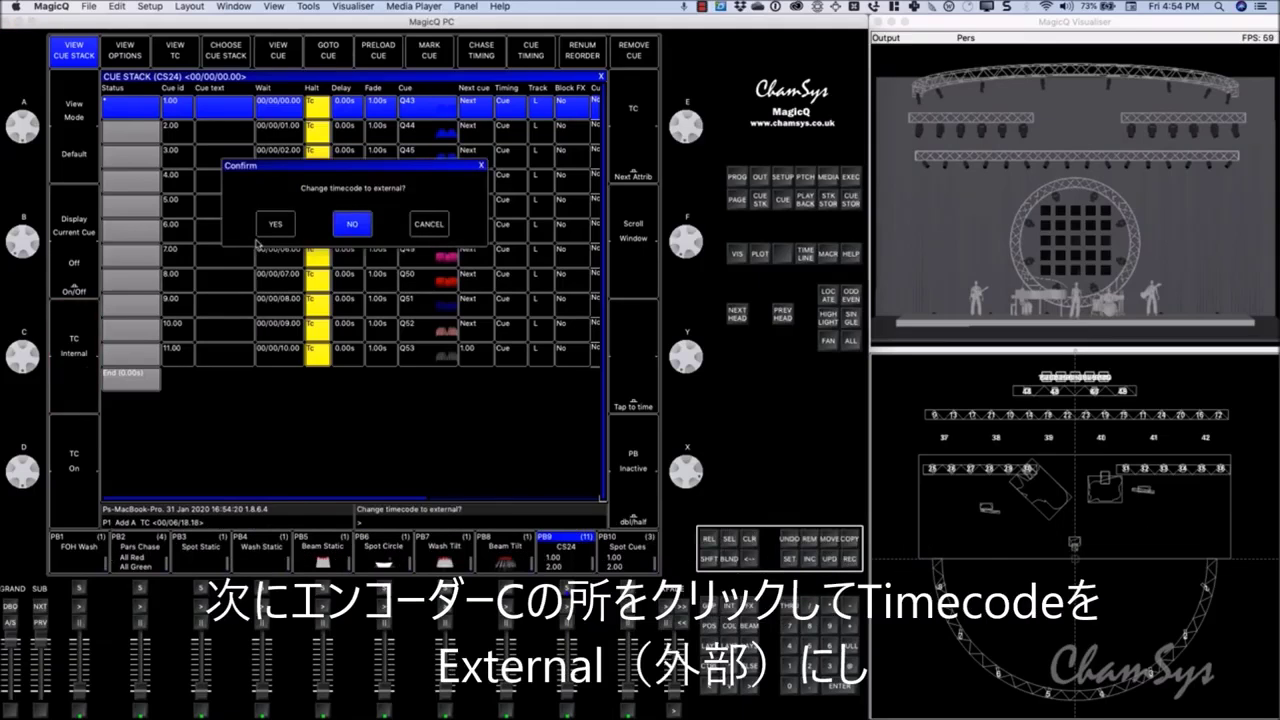
{"action": "left_click", "coordinate": [268, 232]}
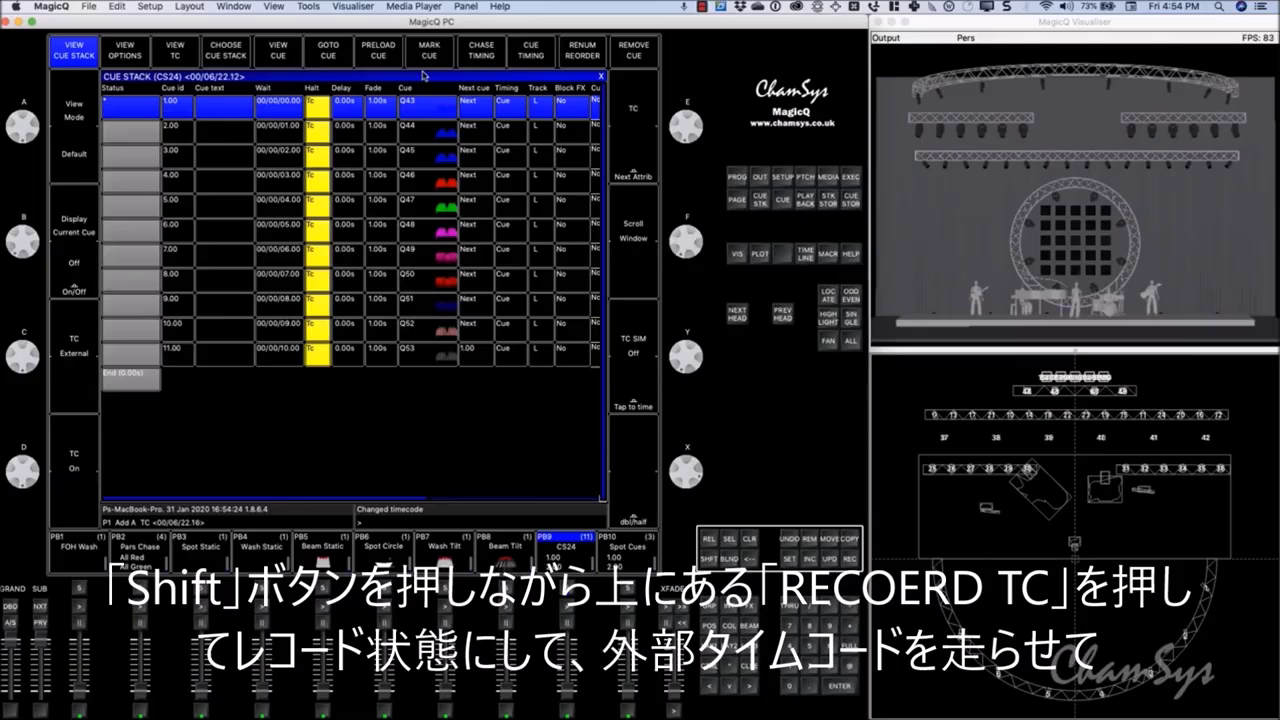
{"action": "key", "text": "shift"}
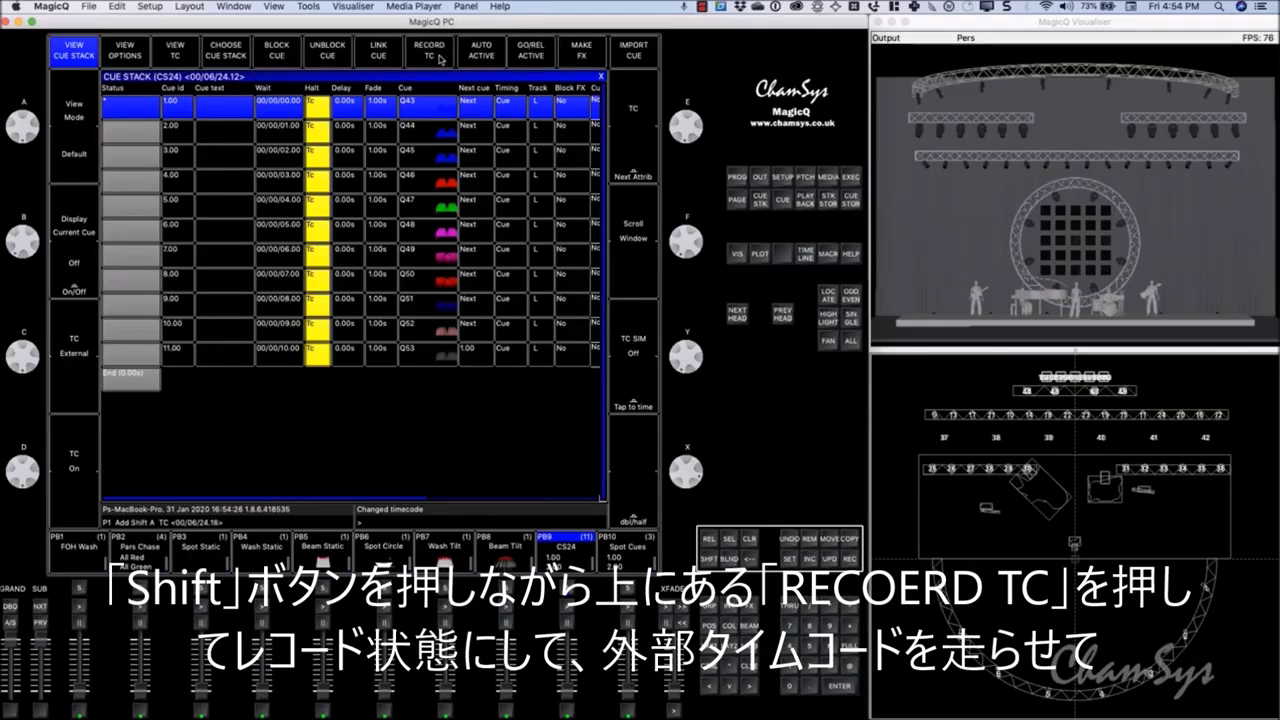
{"action": "left_click", "coordinate": [440, 58]}
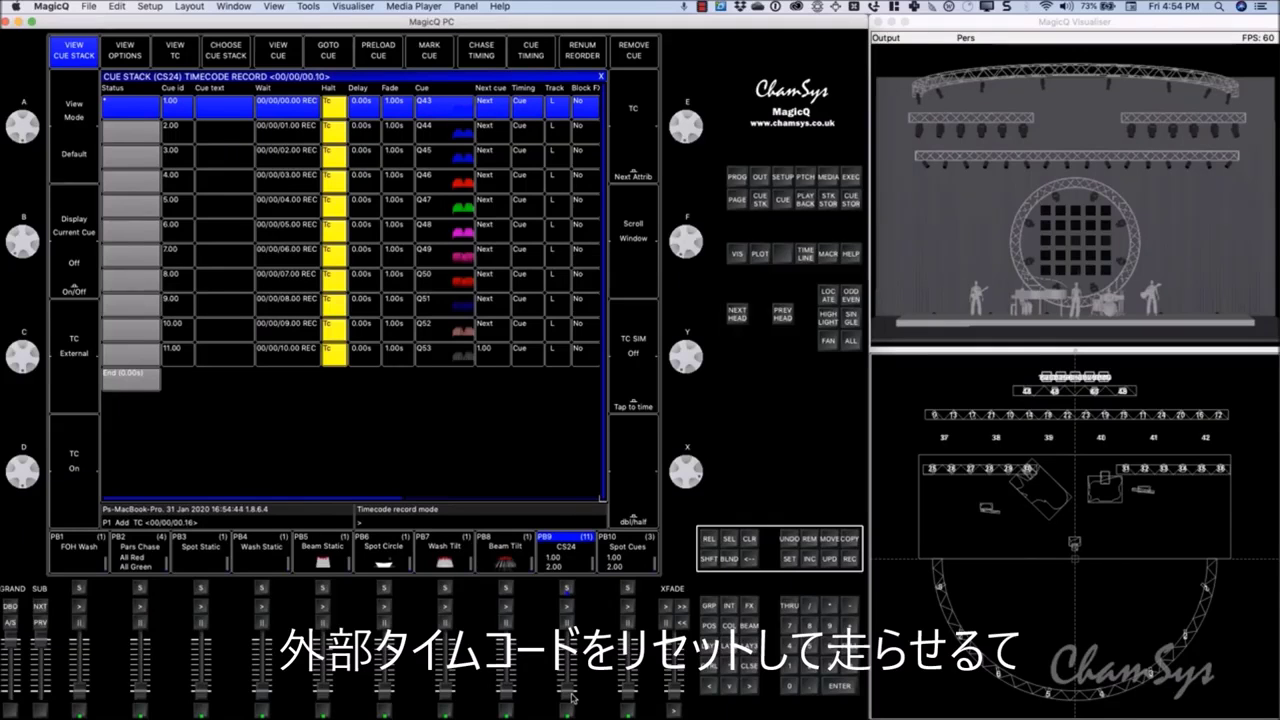
Run cues 1.00 to 11.00 of CS24 against the incoming timecode to record their times, and release the playback.
{"action": "left_click", "coordinate": [572, 699]}
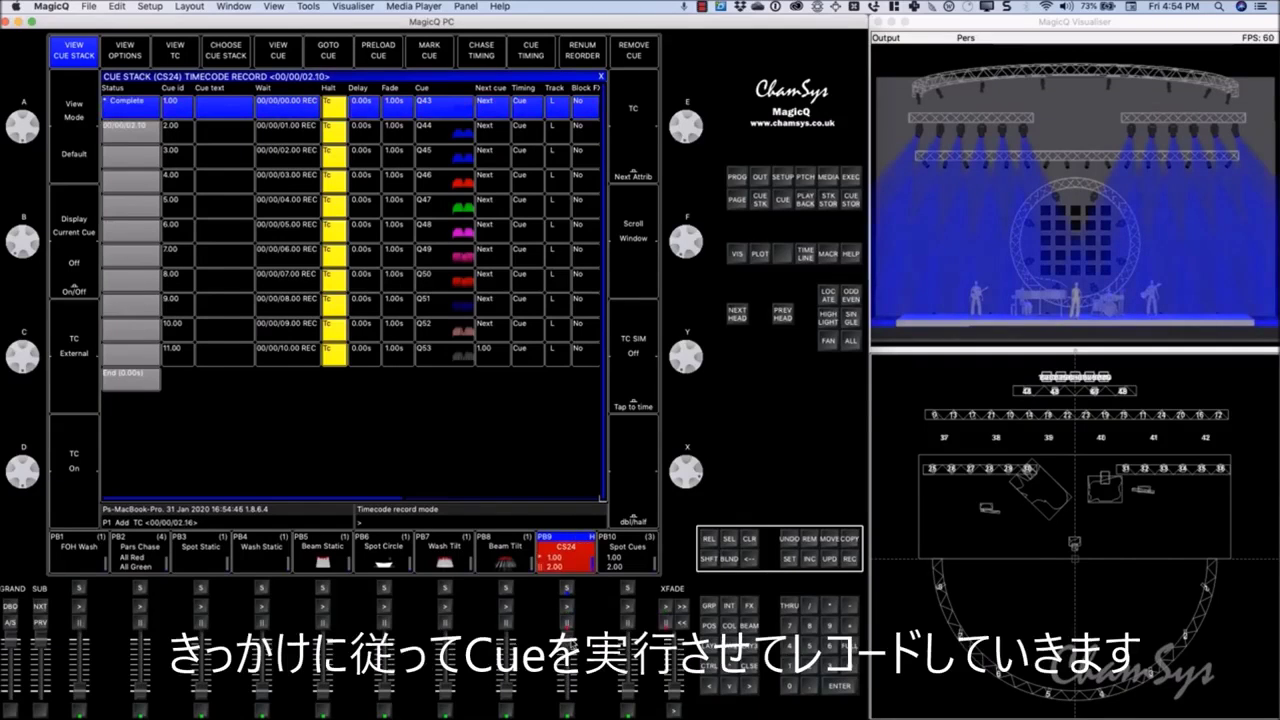
{"action": "left_click", "coordinate": [567, 607]}
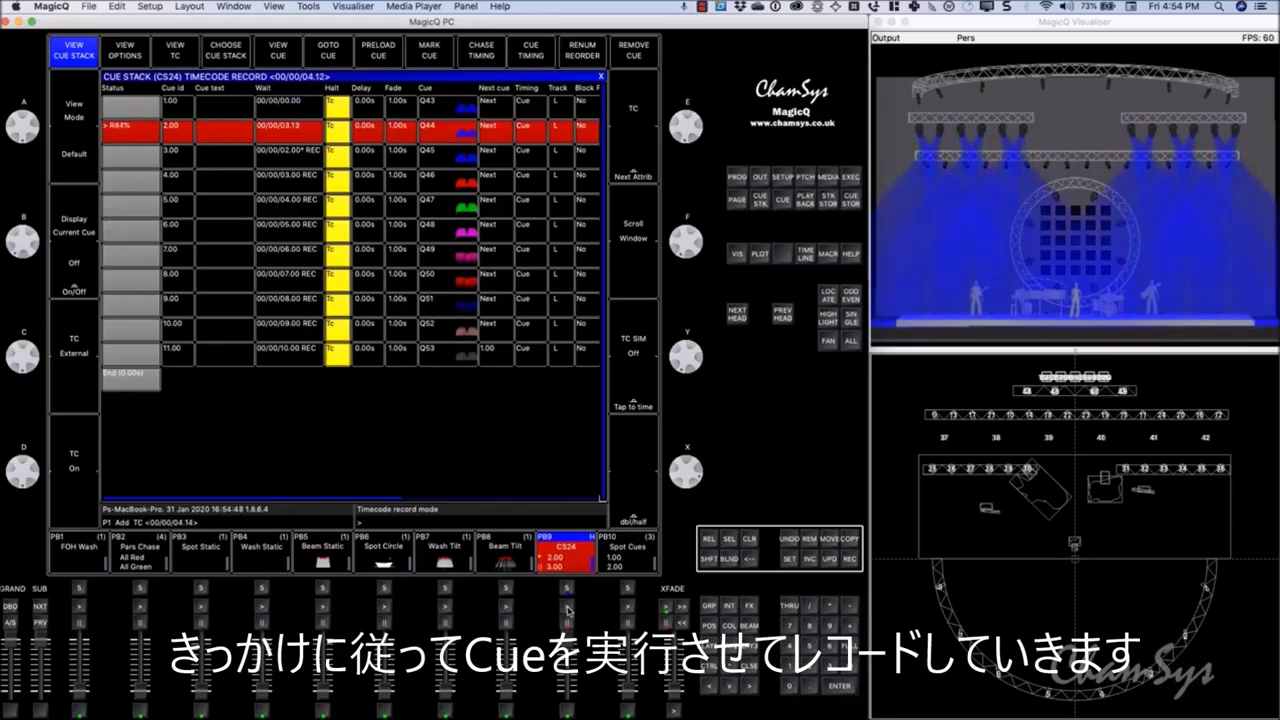
{"action": "left_click", "coordinate": [567, 607]}
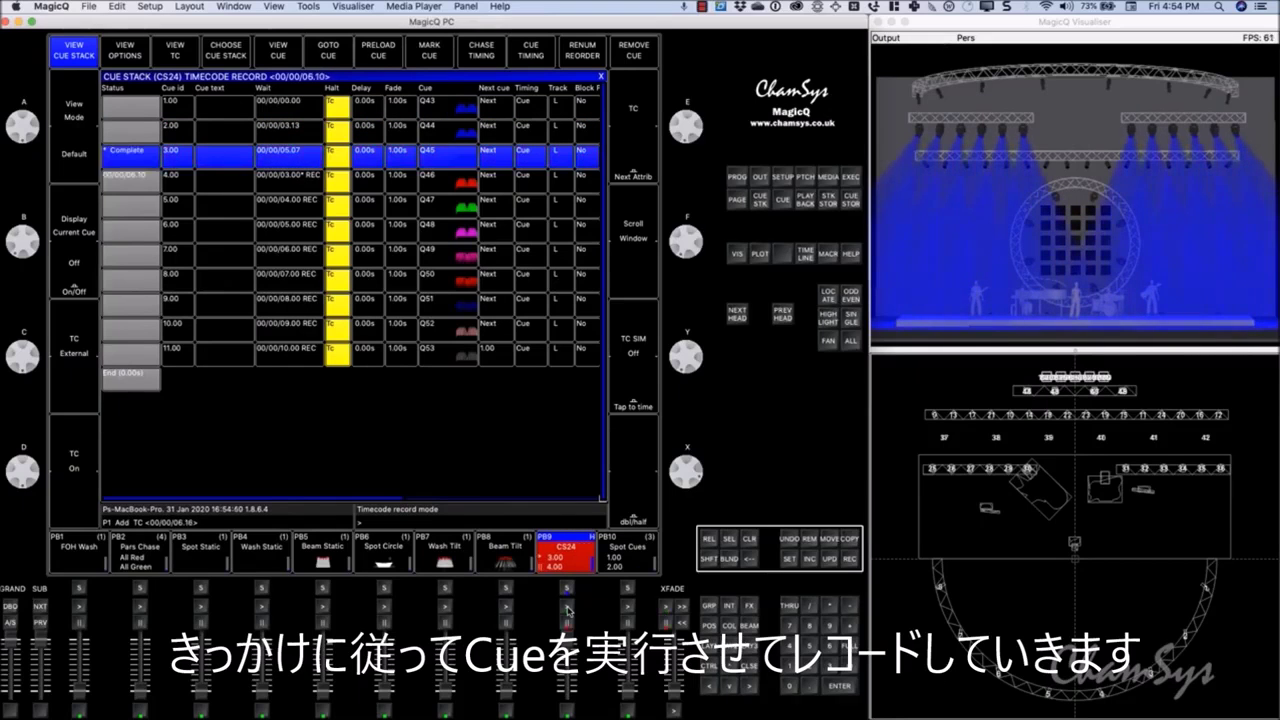
{"action": "left_click", "coordinate": [567, 607]}
{"action": "left_click", "coordinate": [567, 607]}
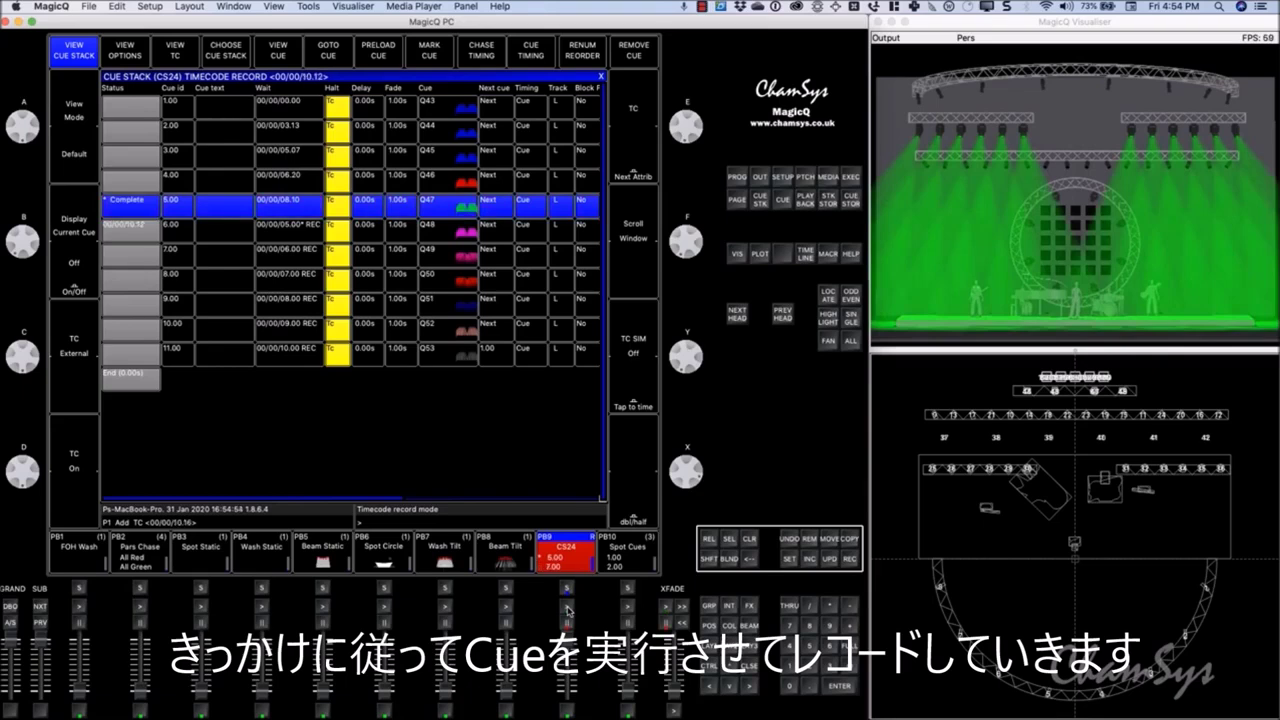
{"action": "left_click", "coordinate": [567, 607]}
{"action": "left_click", "coordinate": [567, 607]}
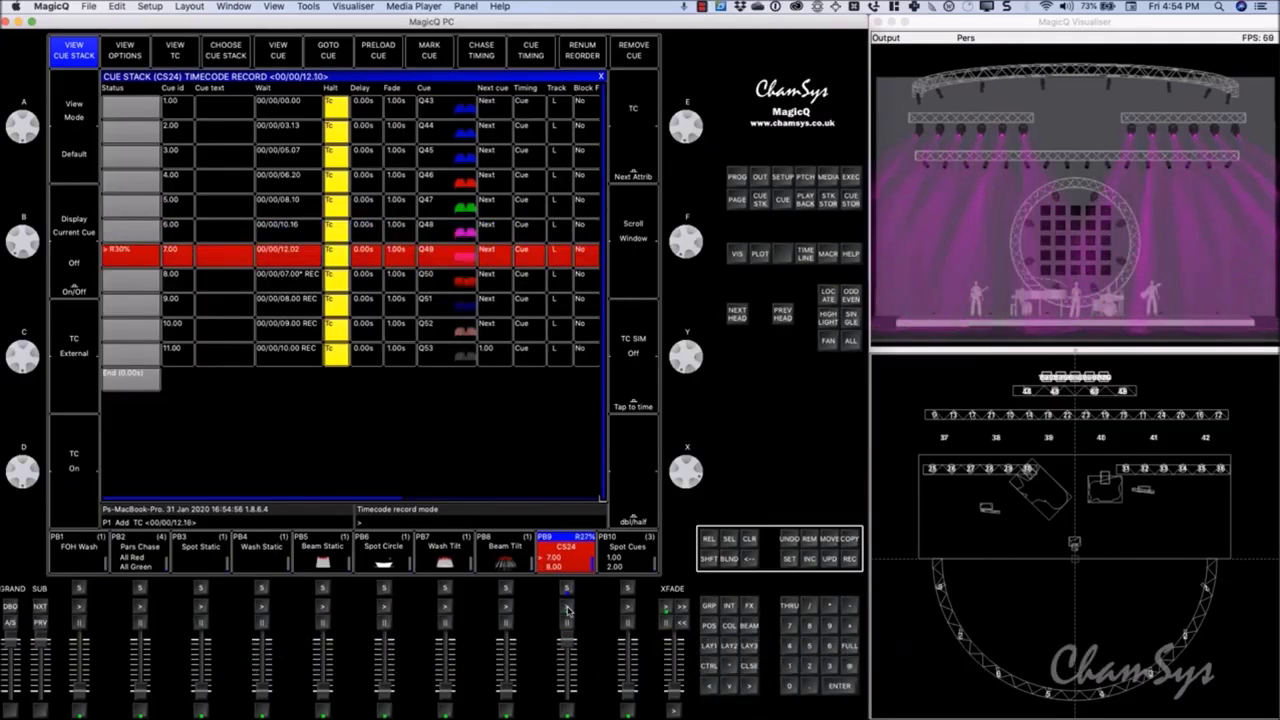
{"action": "left_click", "coordinate": [567, 607]}
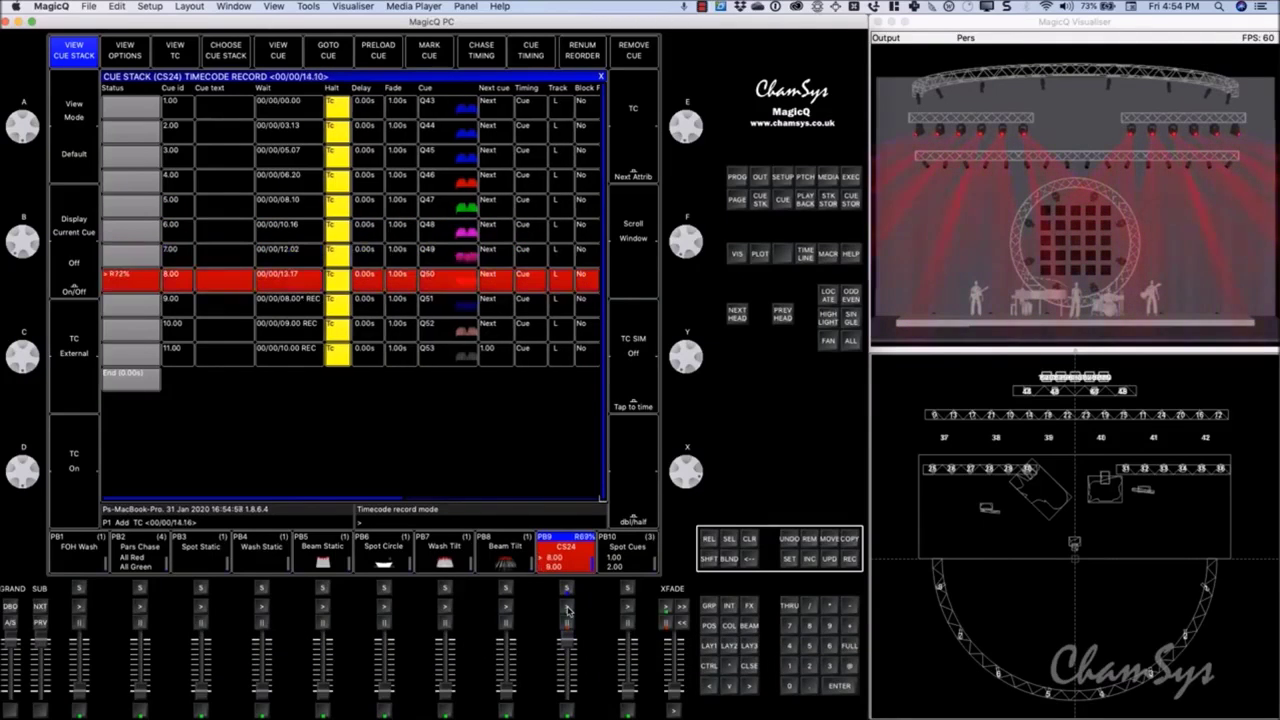
{"action": "left_click", "coordinate": [567, 607]}
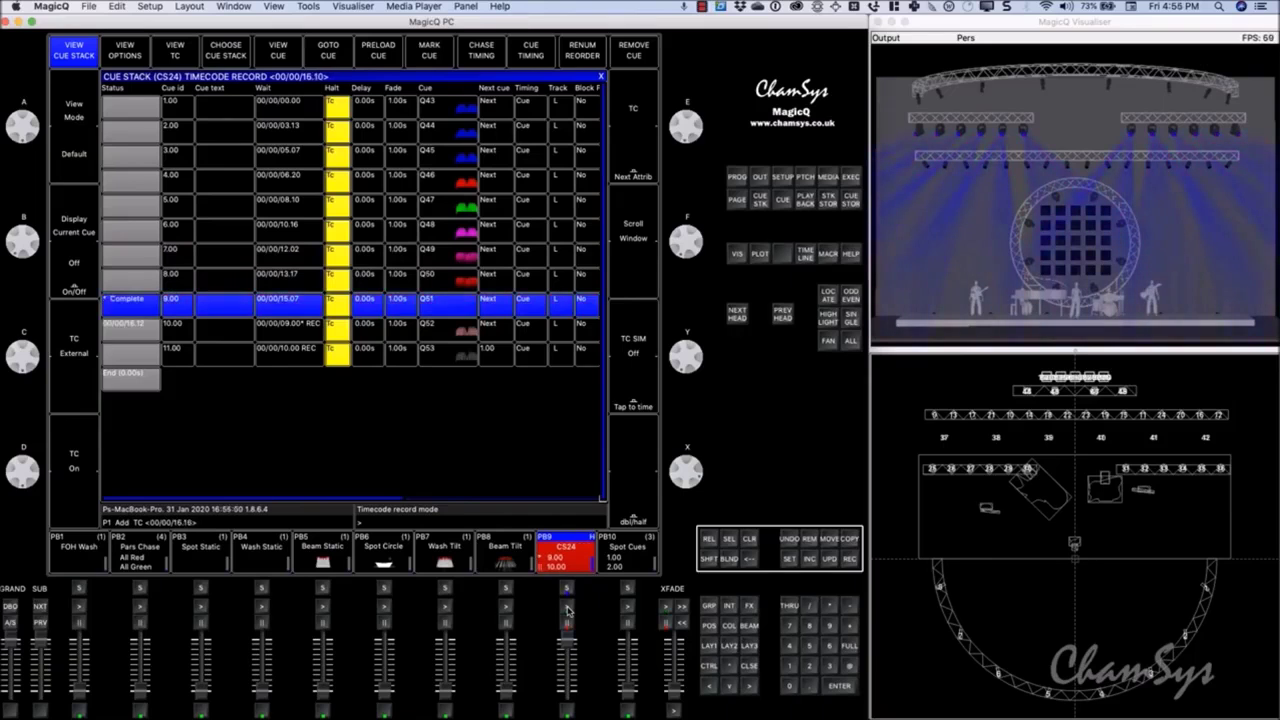
{"action": "left_click", "coordinate": [567, 607]}
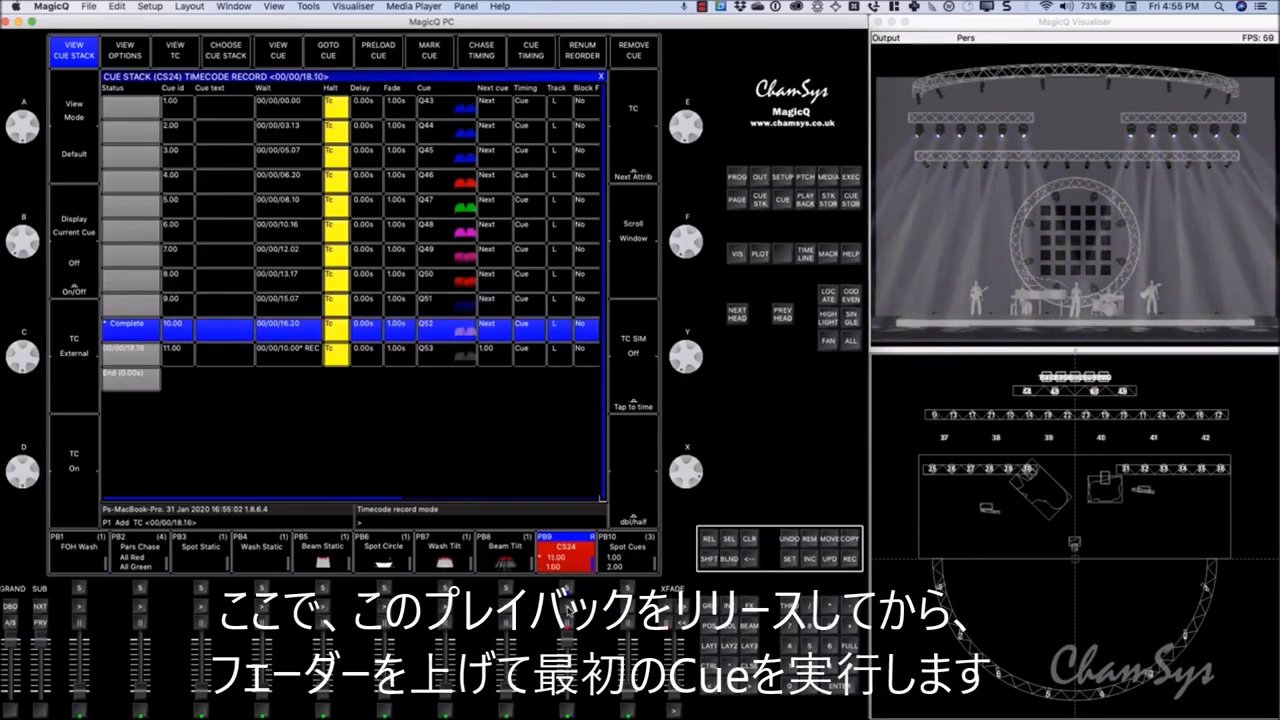
{"action": "left_click", "coordinate": [567, 607]}
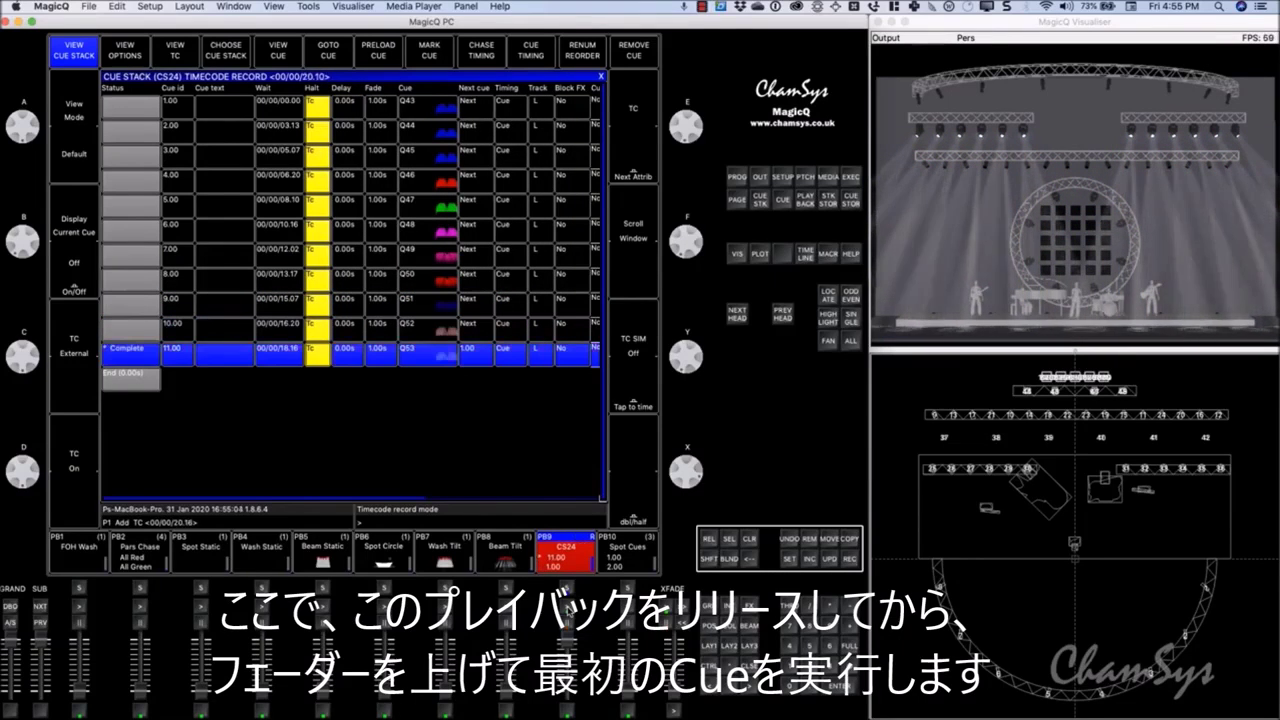
{"action": "left_click", "coordinate": [709, 540]}
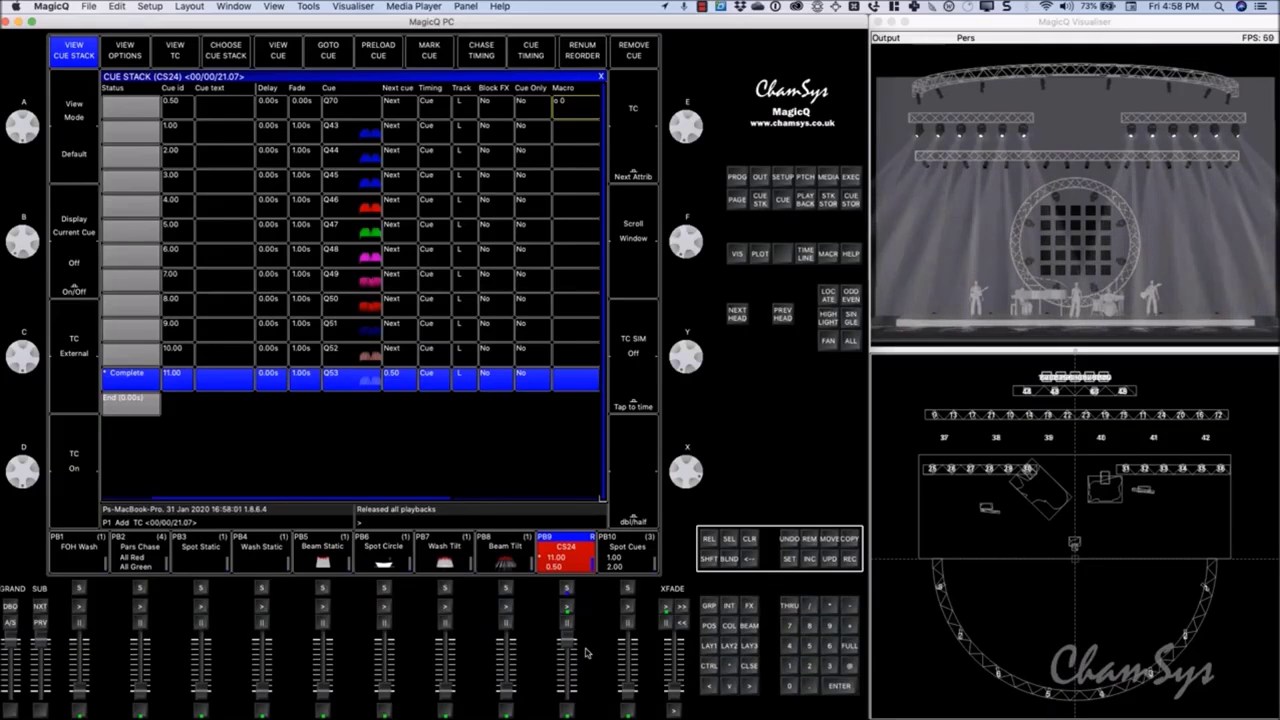
Enter a macro beginning with S for cue 0.50.
{"action": "key", "text": "ctrl+s"}
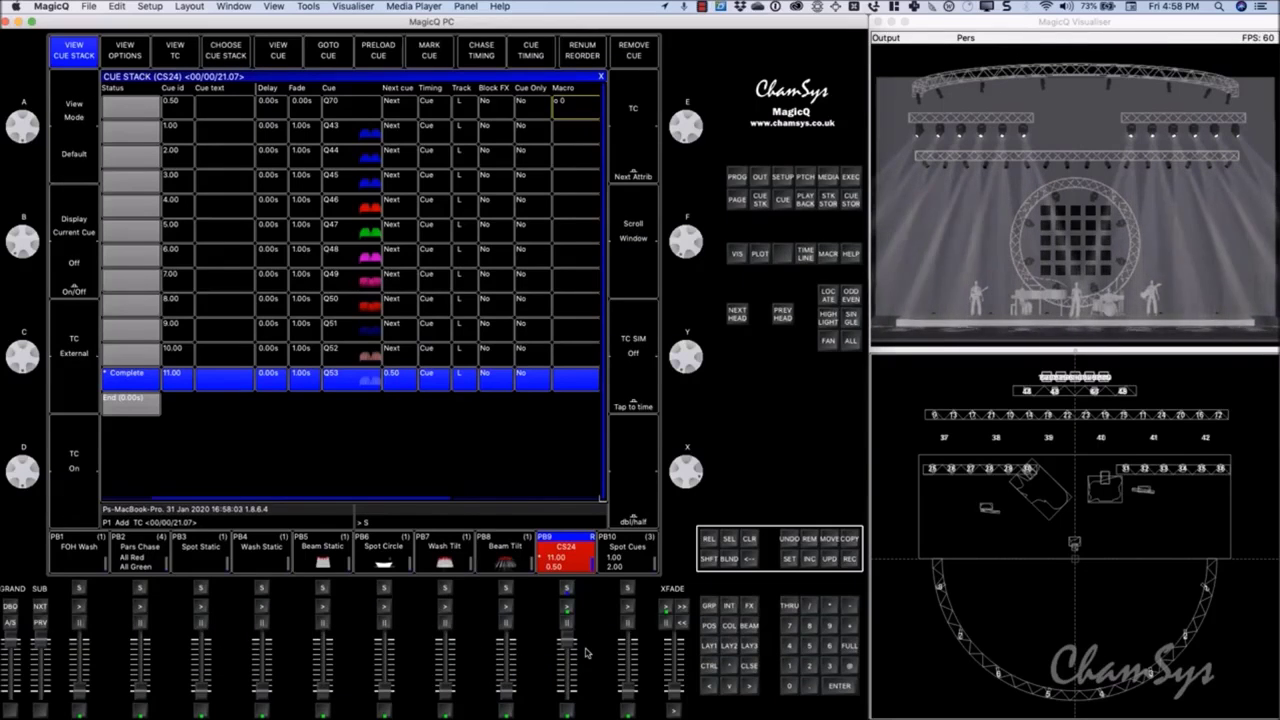